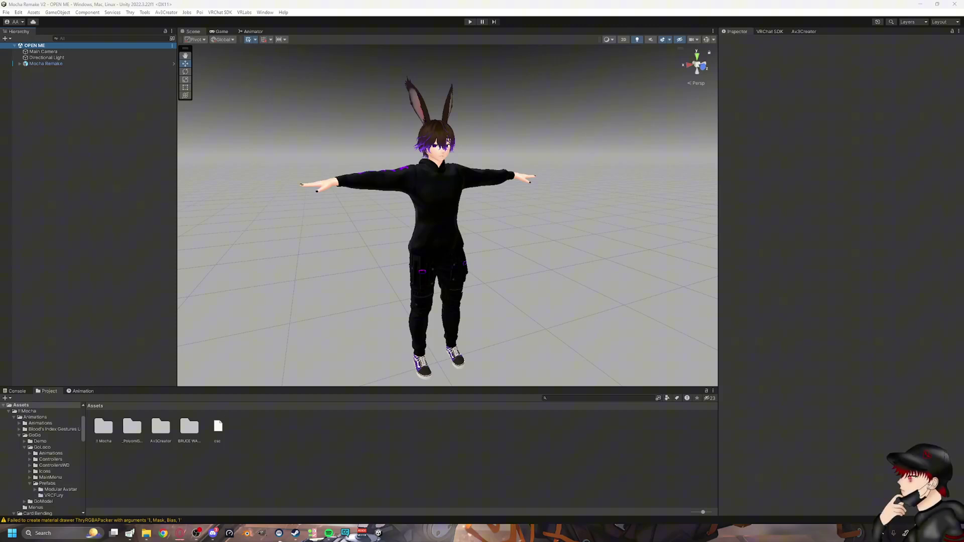
Review the watch pack product page in the browser and replay its watch showcase video.
{"action": "key", "text": "alt+Tab"}
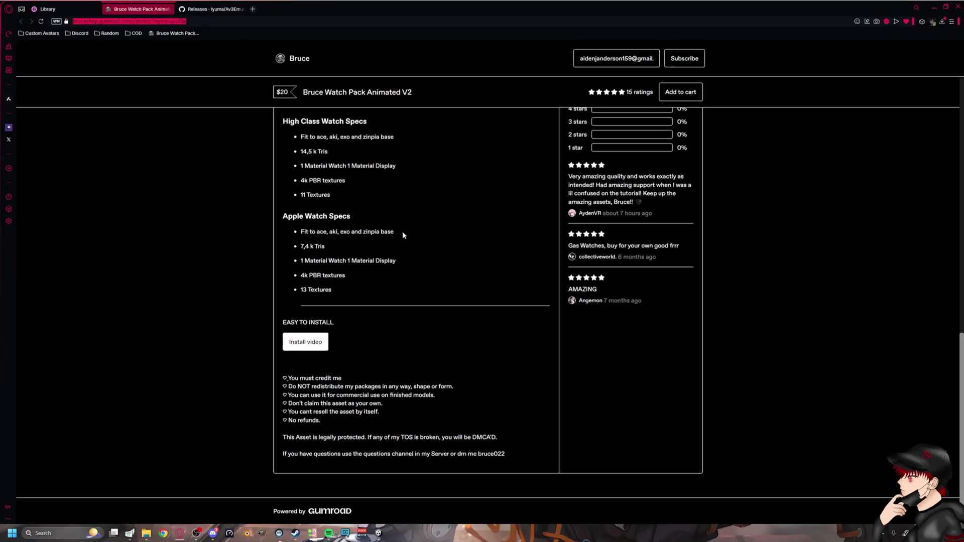
{"action": "scroll", "coordinate": [418, 251], "scroll_direction": "up", "scroll_amount": 5}
{"action": "scroll", "coordinate": [373, 239], "scroll_direction": "up", "scroll_amount": 2}
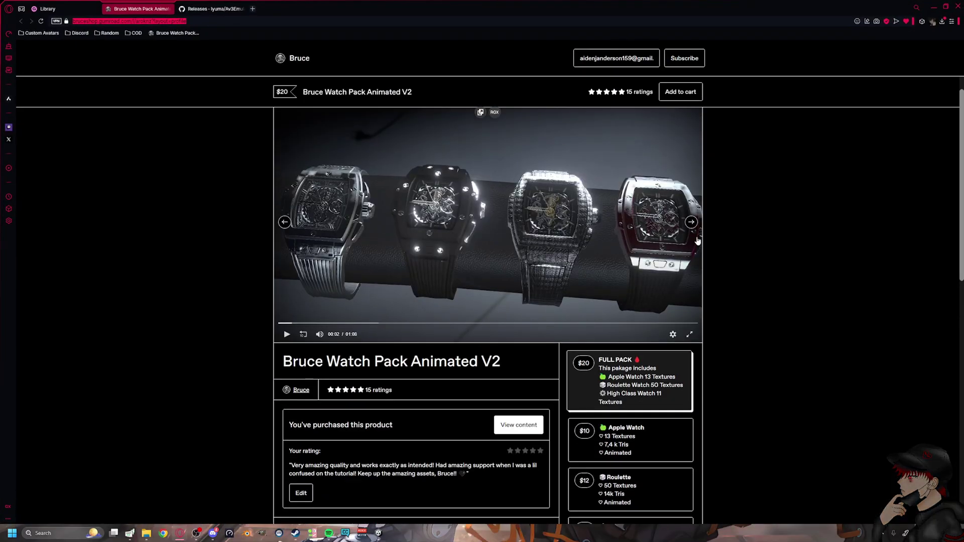
{"action": "left_click", "coordinate": [285, 222]}
{"action": "left_click", "coordinate": [289, 226]}
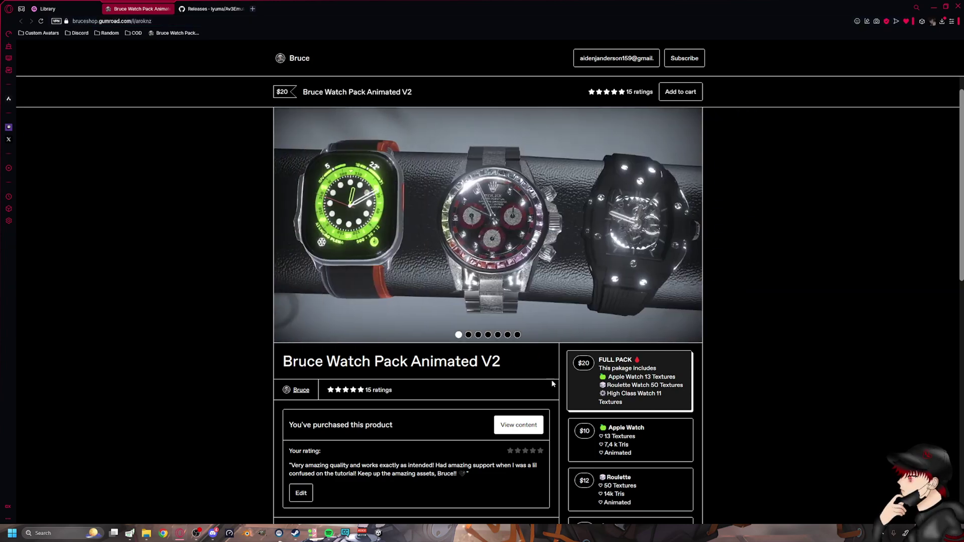
{"action": "scroll", "coordinate": [387, 335], "scroll_direction": "down", "scroll_amount": 9}
{"action": "scroll", "coordinate": [387, 335], "scroll_direction": "down", "scroll_amount": 3}
{"action": "scroll", "coordinate": [355, 347], "scroll_direction": "up", "scroll_amount": 15}
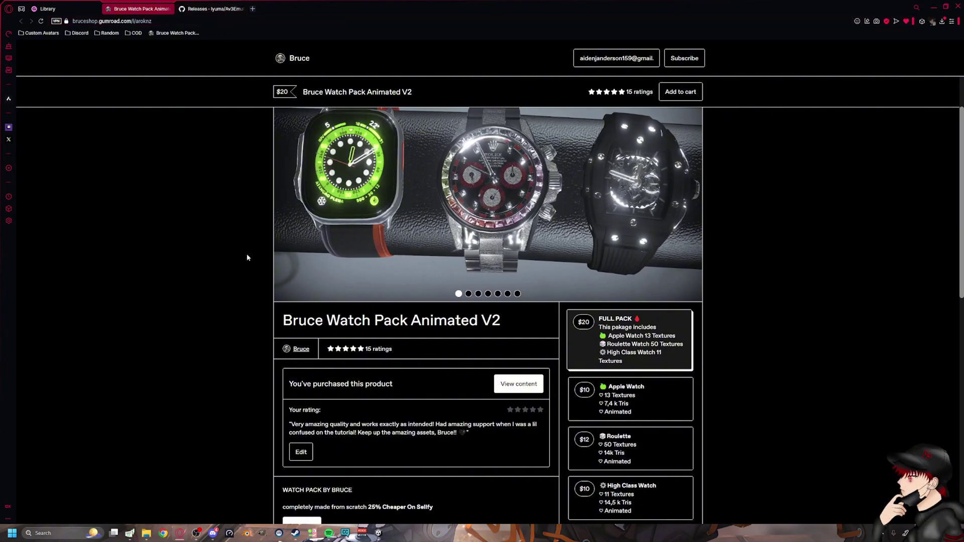
Check the Av3Emulator releases page, then go back to Unity.
{"action": "left_click", "coordinate": [206, 9]}
{"action": "scroll", "coordinate": [507, 297], "scroll_direction": "up", "scroll_amount": 2}
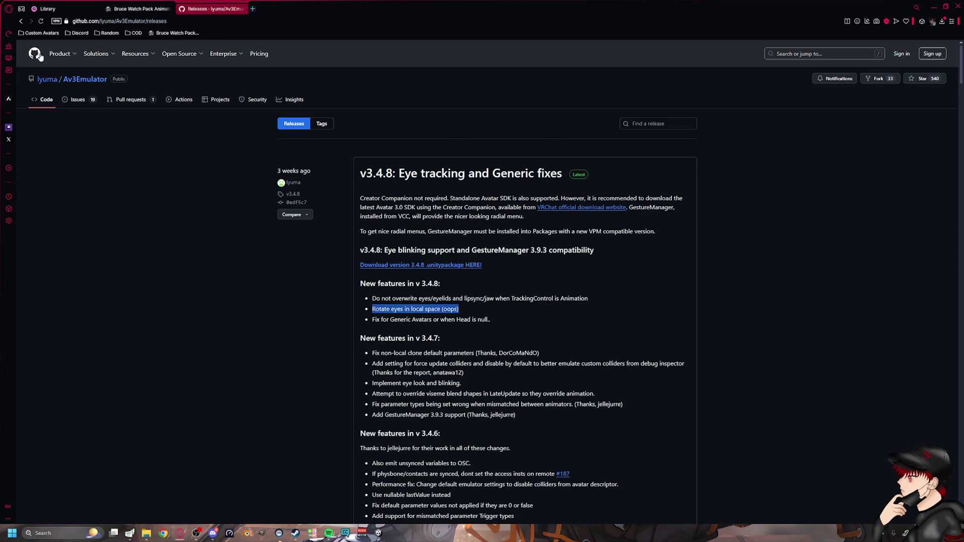
{"action": "left_click", "coordinate": [944, 9]}
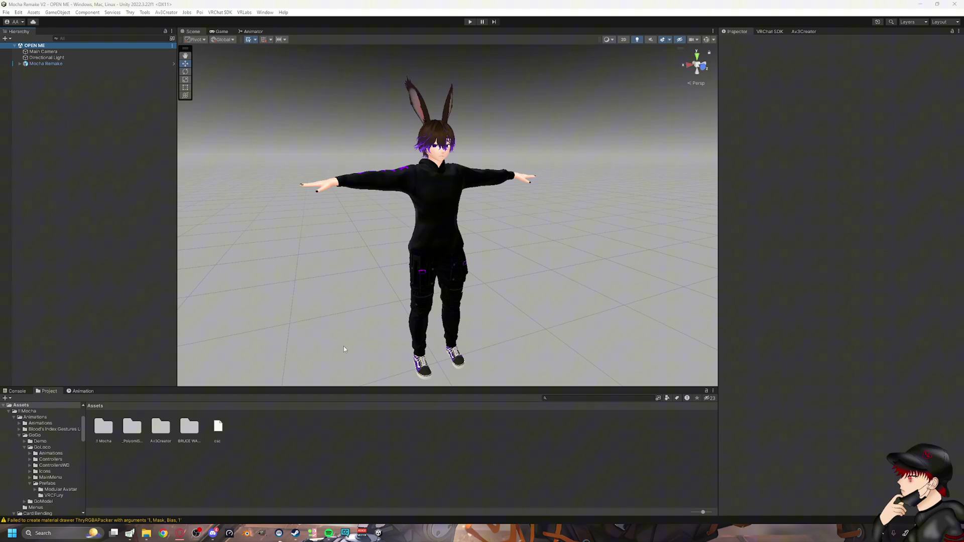
Select the avatar's Hoodie and hide it with H, then zoom toward the bare arm.
{"action": "scroll", "coordinate": [529, 185], "scroll_direction": "down", "scroll_amount": 4}
{"action": "left_click_drag", "start_coordinate": [529, 186], "coordinate": [486, 201], "text": "alt"}
{"action": "scroll", "coordinate": [441, 211], "scroll_direction": "up", "scroll_amount": 5}
{"action": "scroll", "coordinate": [570, 215], "scroll_direction": "down", "scroll_amount": 4}
{"action": "left_click", "coordinate": [563, 213]}
{"action": "left_click", "coordinate": [590, 197]}
{"action": "scroll", "coordinate": [590, 198], "scroll_direction": "up", "scroll_amount": 2}
{"action": "scroll", "coordinate": [590, 197], "scroll_direction": "up", "scroll_amount": 3}
{"action": "left_click", "coordinate": [330, 188]}
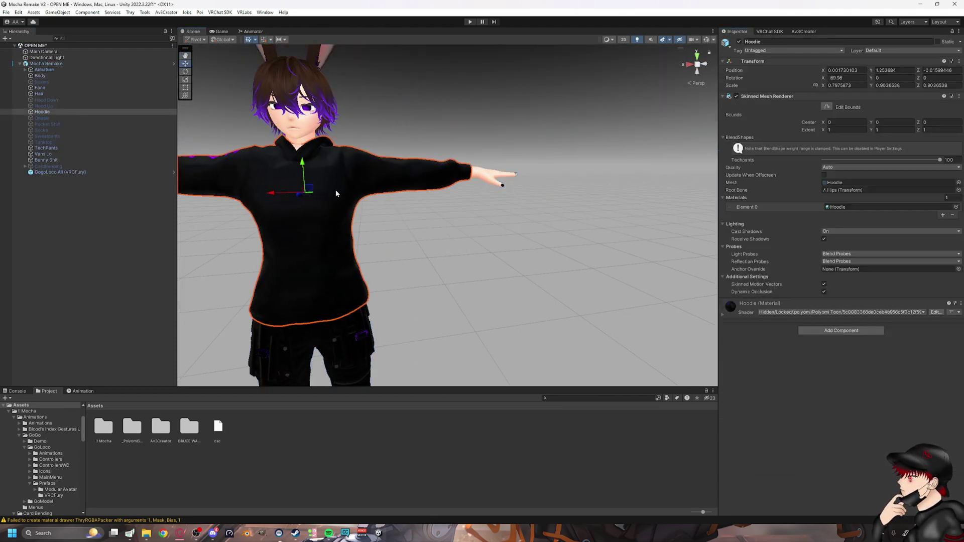
{"action": "key", "text": "h"}
{"action": "scroll", "coordinate": [452, 216], "scroll_direction": "up", "scroll_amount": 6}
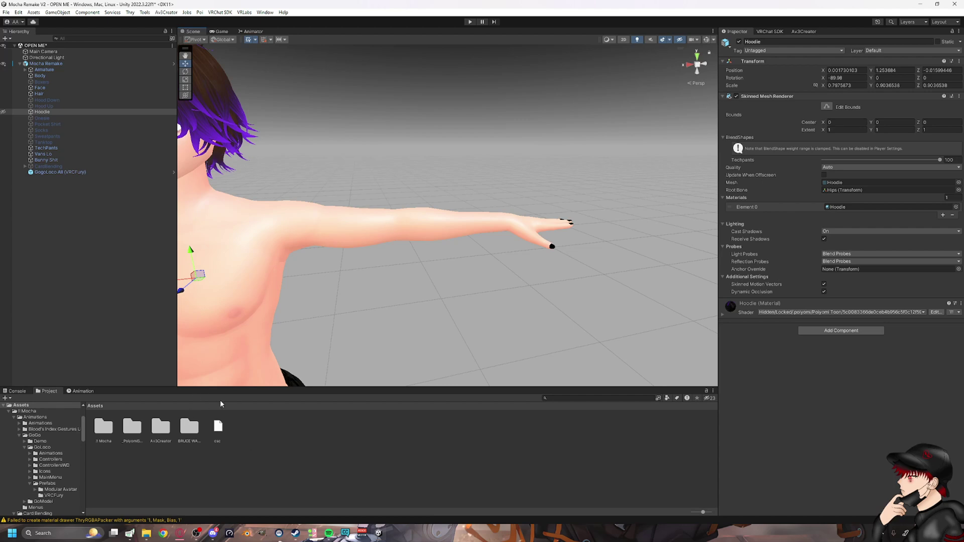
{"action": "scroll", "coordinate": [319, 273], "scroll_direction": "down", "scroll_amount": 5}
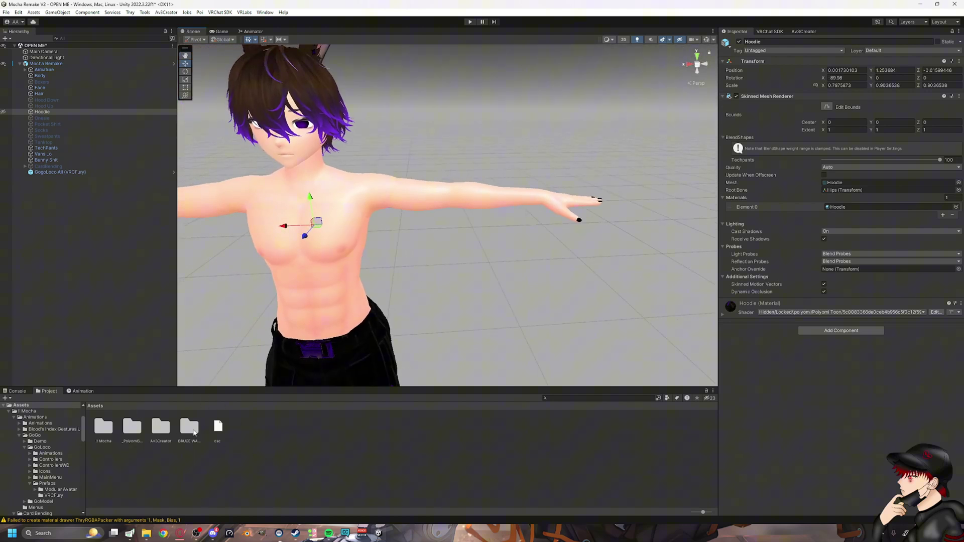
Drag the Armature prefab from BRUCE WATCH PACK > roulette Watch into the Hierarchy.
{"action": "double_click", "coordinate": [189, 427]}
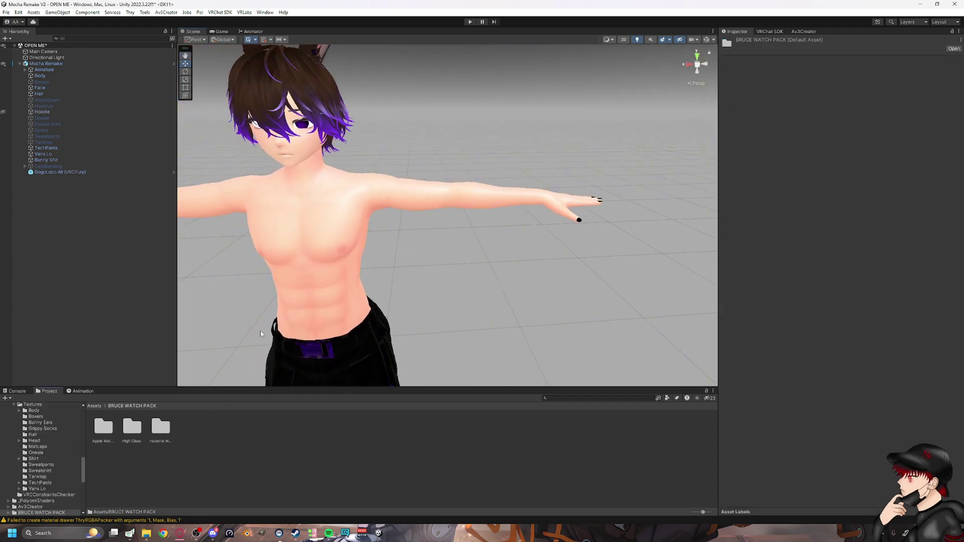
{"action": "right_click_drag", "start_coordinate": [301, 274], "coordinate": [273, 296]}
{"action": "double_click", "coordinate": [161, 426]}
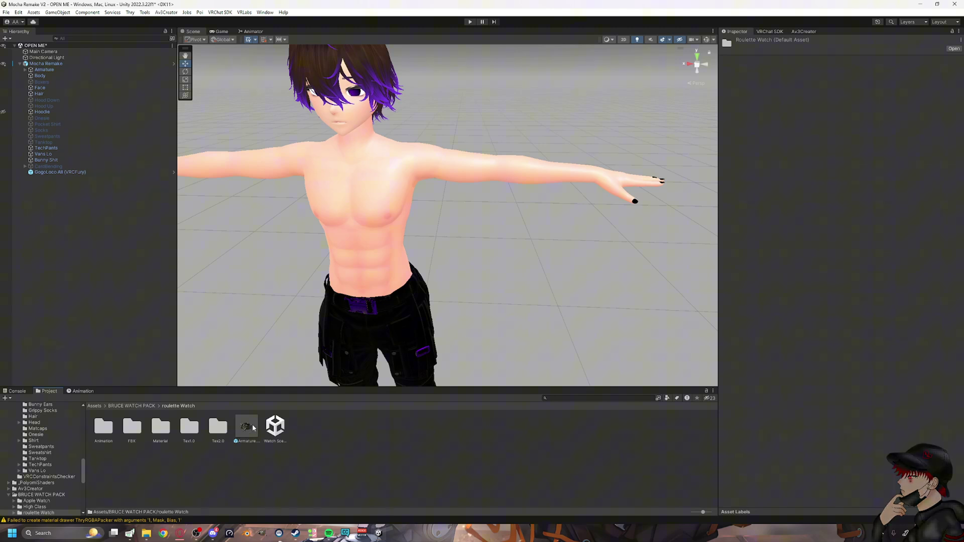
{"action": "left_click_drag", "start_coordinate": [253, 423], "coordinate": [103, 75]}
Move the roulette watch onto the left wrist and scale it to about 1.057, checking from above.
{"action": "key", "text": "f"}
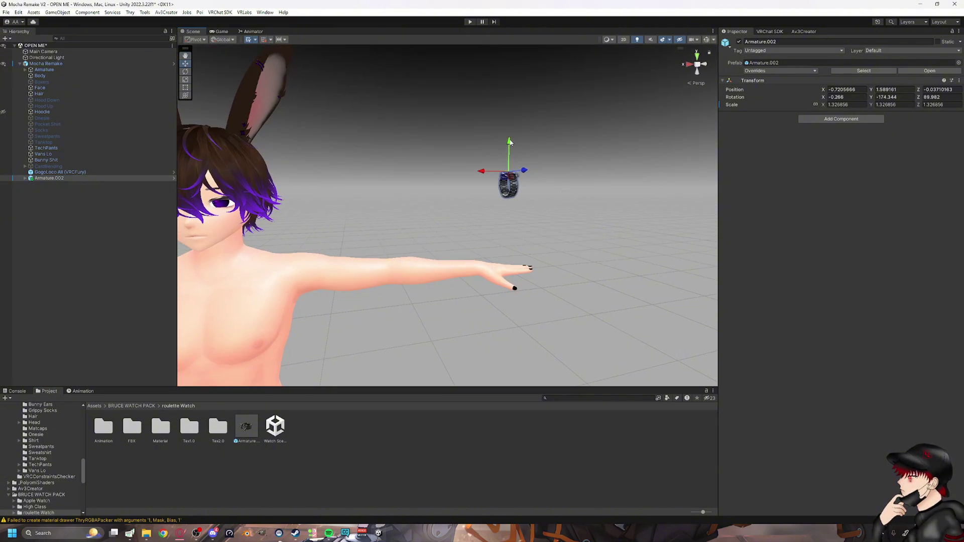
{"action": "left_click_drag", "start_coordinate": [510, 143], "coordinate": [509, 217]}
{"action": "left_click_drag", "start_coordinate": [481, 259], "coordinate": [387, 142]}
{"action": "mouse_move", "coordinate": [444, 151]}
{"action": "left_mouse_down"}
{"action": "mouse_move", "coordinate": [442, 129]}
{"action": "mouse_move", "coordinate": [437, 165]}
{"action": "mouse_move", "coordinate": [442, 137]}
{"action": "mouse_move", "coordinate": [444, 144]}
{"action": "left_mouse_up"}
{"action": "left_click", "coordinate": [186, 80]}
{"action": "left_click", "coordinate": [187, 64]}
{"action": "left_click_drag", "start_coordinate": [492, 177], "coordinate": [411, 189], "text": "alt"}
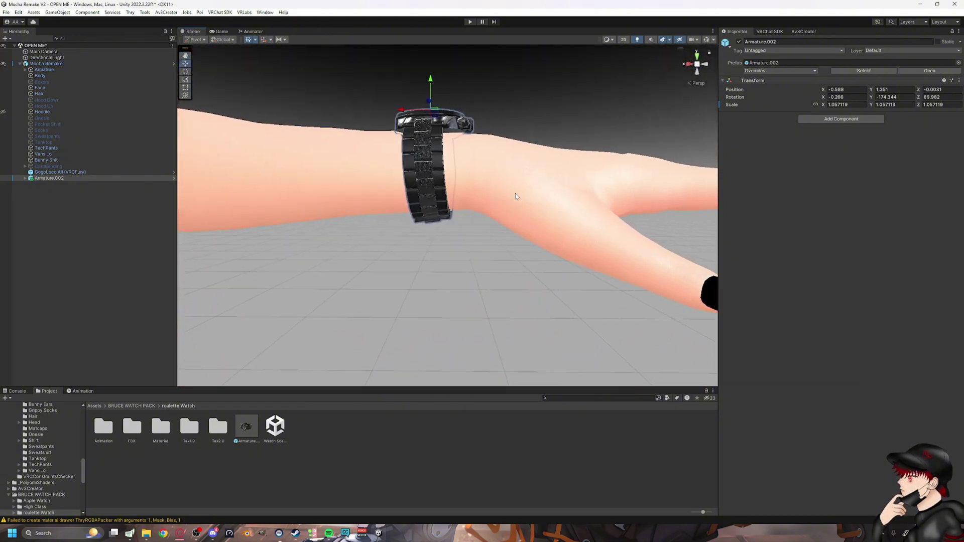
{"action": "left_click_drag", "start_coordinate": [549, 196], "coordinate": [584, 240], "text": "alt"}
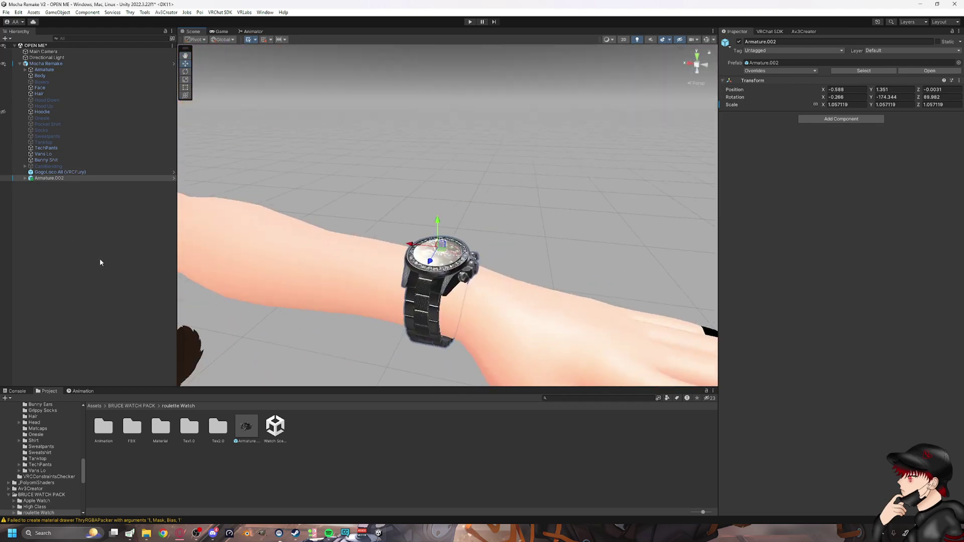
Add a Parent Constraint component to the watch by searching 'parent'.
{"action": "left_click", "coordinate": [841, 119]}
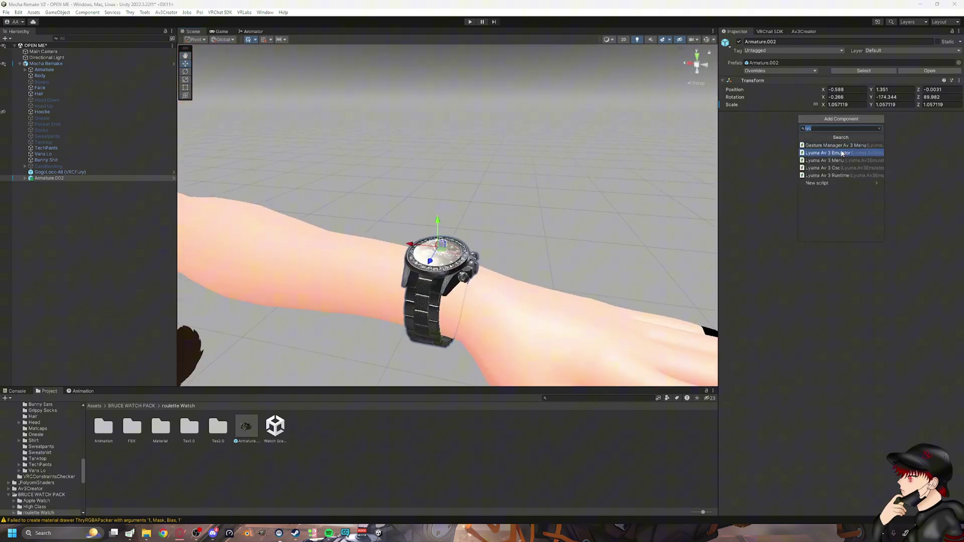
{"action": "type", "text": "parewnt"}
{"action": "key", "text": "BackSpace"}
{"action": "key", "text": "BackSpace"}
{"action": "key", "text": "BackSpace"}
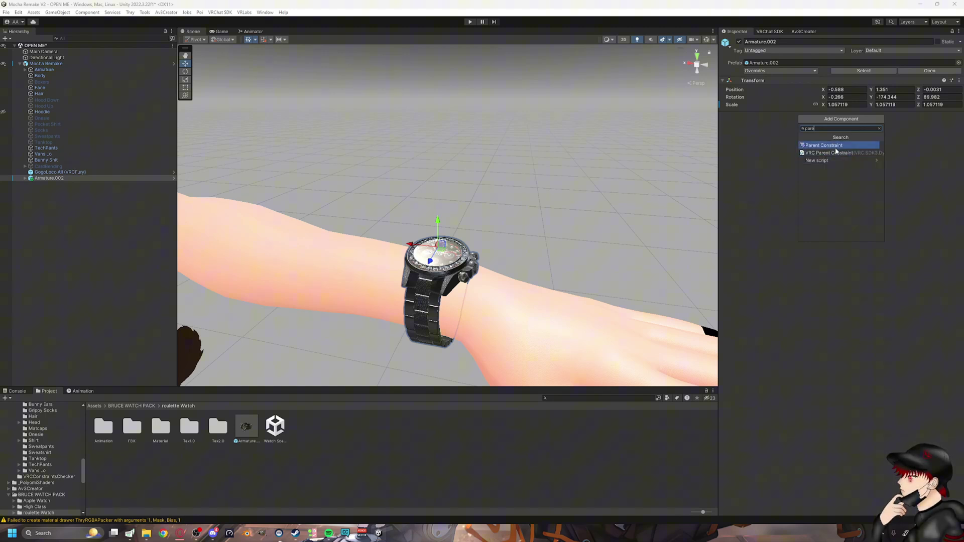
{"action": "left_click", "coordinate": [840, 144]}
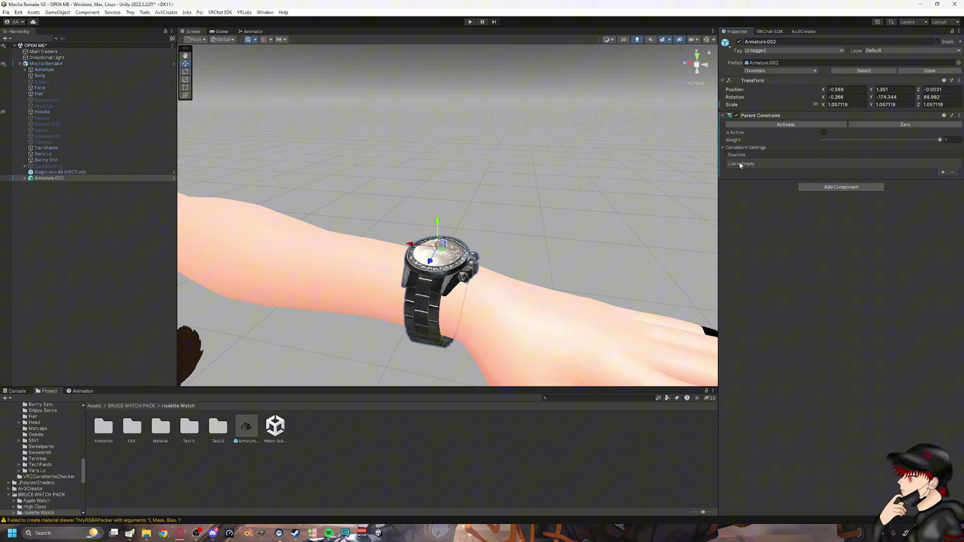
Add an empty constraint source and expand the avatar's bones down to Lower Arm.L.
{"action": "left_click", "coordinate": [944, 173]}
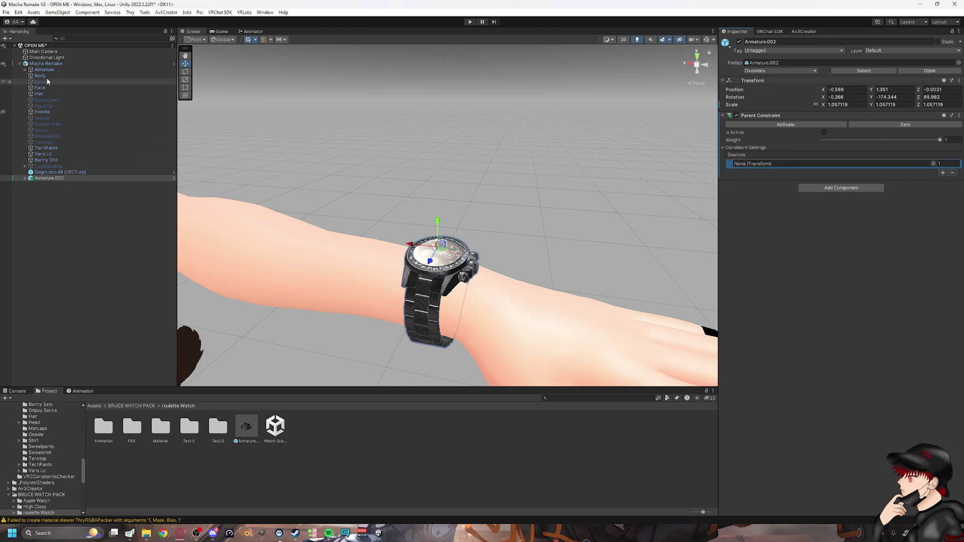
{"action": "left_click", "coordinate": [25, 69]}
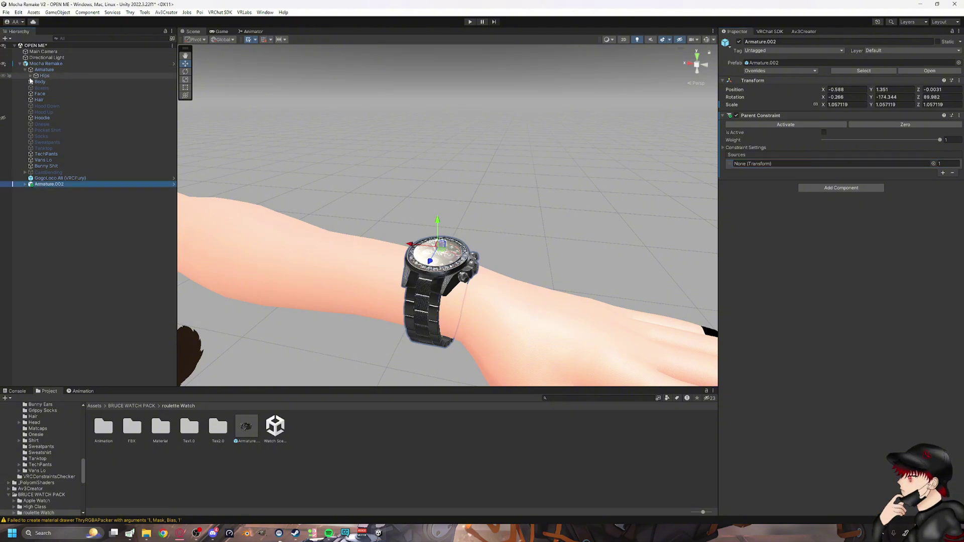
{"action": "left_click", "coordinate": [30, 75]}
{"action": "scroll", "coordinate": [366, 181], "scroll_direction": "down", "scroll_amount": 5}
{"action": "right_click_drag", "start_coordinate": [598, 201], "coordinate": [610, 221]}
{"action": "key", "text": "f"}
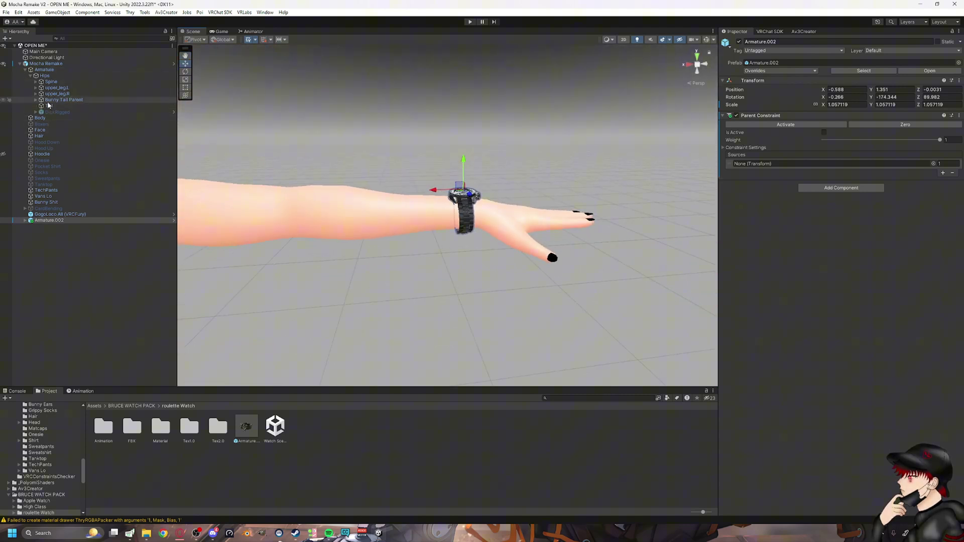
{"action": "left_click", "coordinate": [36, 82]}
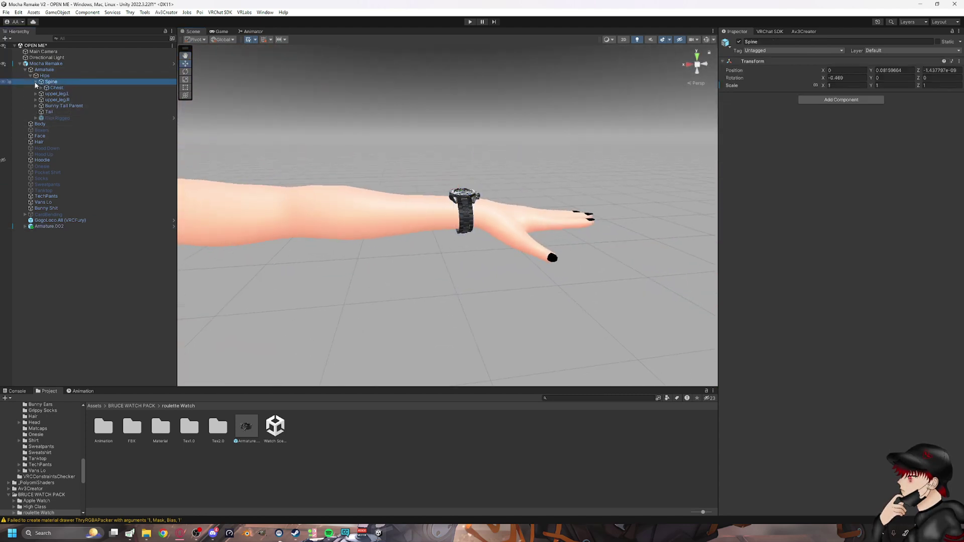
{"action": "left_click", "coordinate": [42, 88]}
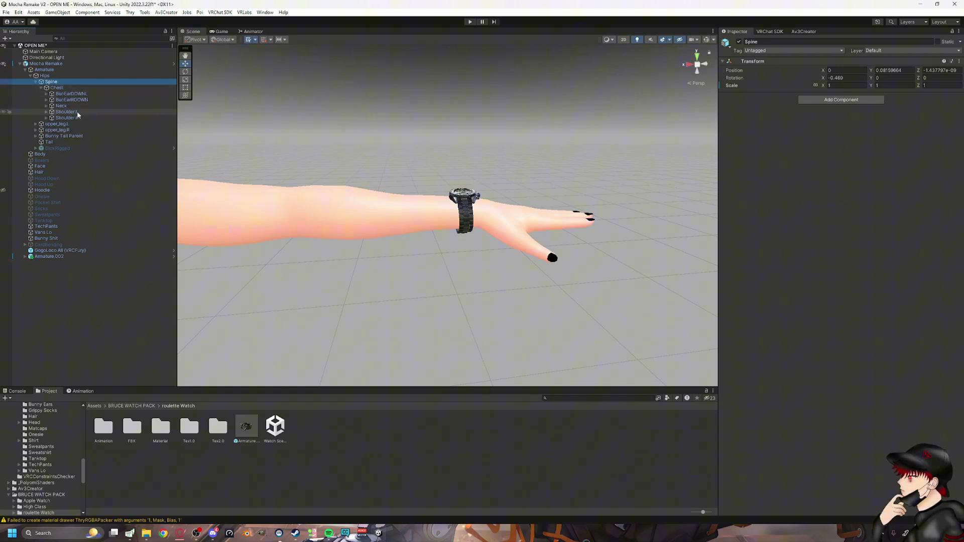
{"action": "left_click", "coordinate": [47, 112]}
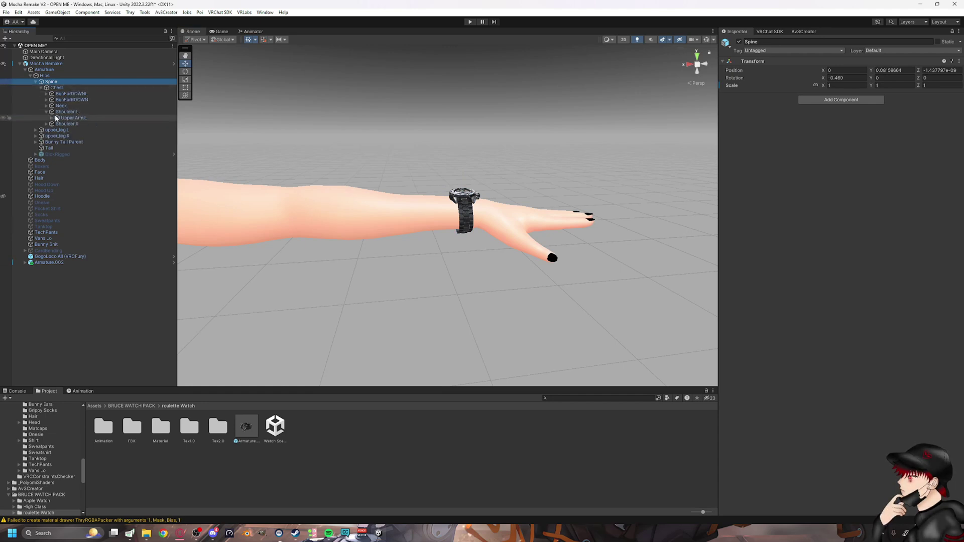
{"action": "left_click", "coordinate": [51, 118]}
{"action": "scroll", "coordinate": [435, 217], "scroll_direction": "down", "scroll_amount": 3}
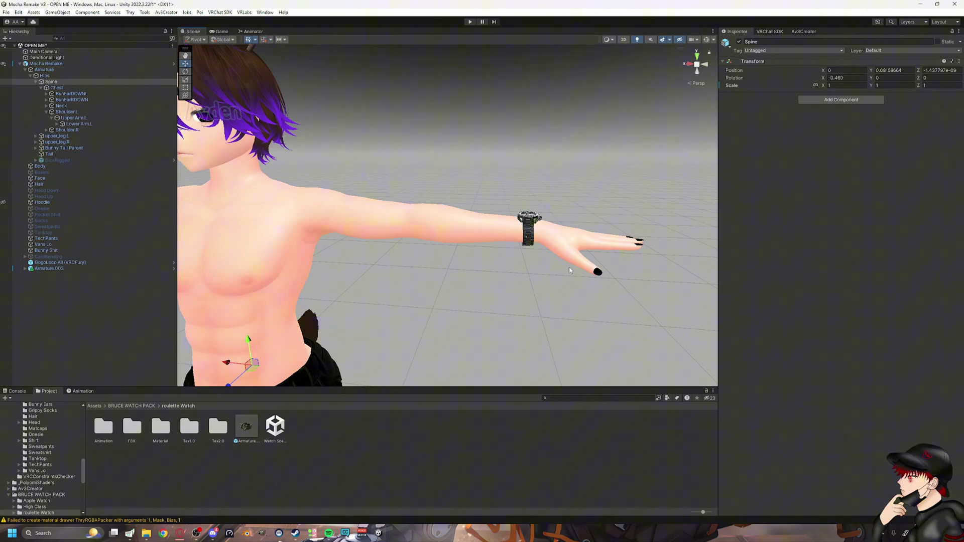
Assign Lower Arm.L as the constraint source, activate it, and frame the watch.
{"action": "left_click", "coordinate": [106, 123]}
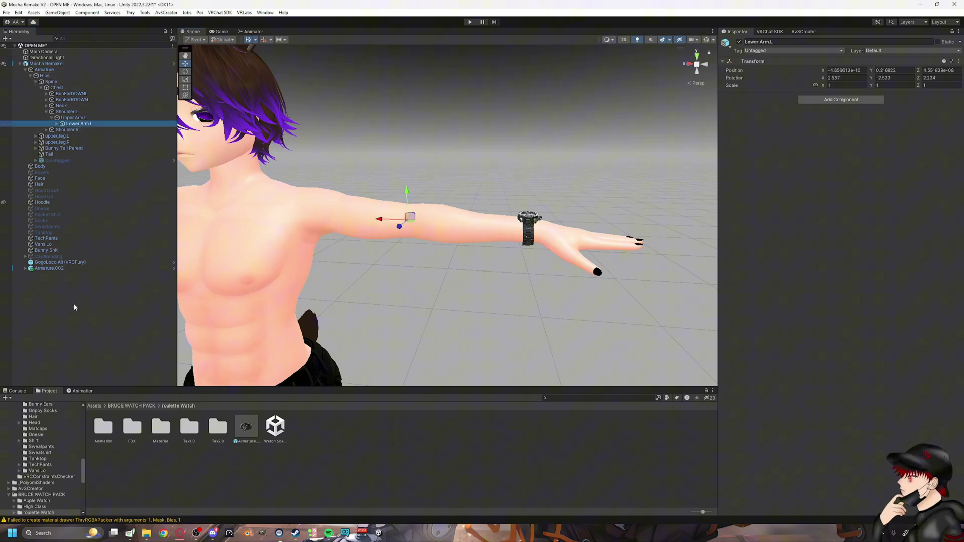
{"action": "left_click", "coordinate": [75, 270]}
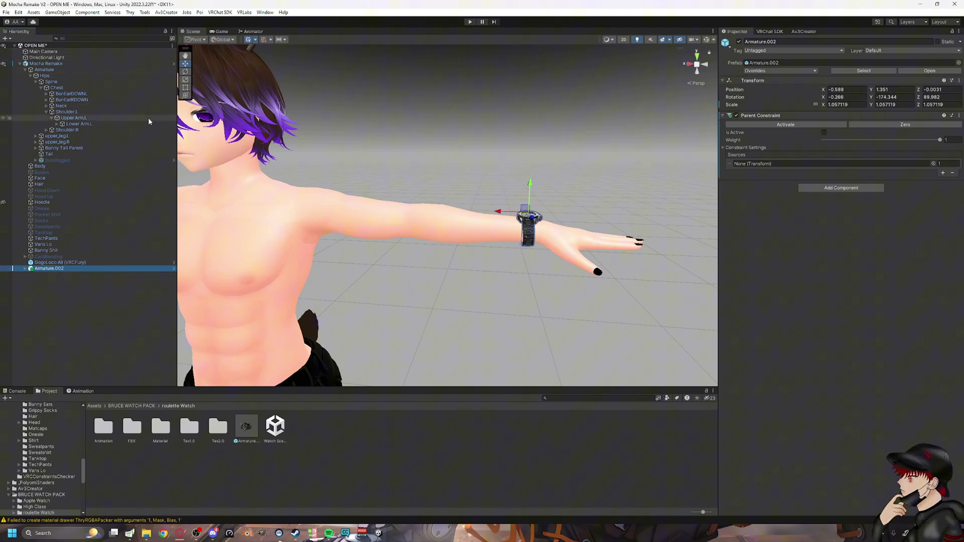
{"action": "left_click", "coordinate": [83, 124]}
{"action": "left_click_drag", "start_coordinate": [83, 126], "coordinate": [766, 164]}
{"action": "left_click", "coordinate": [788, 125]}
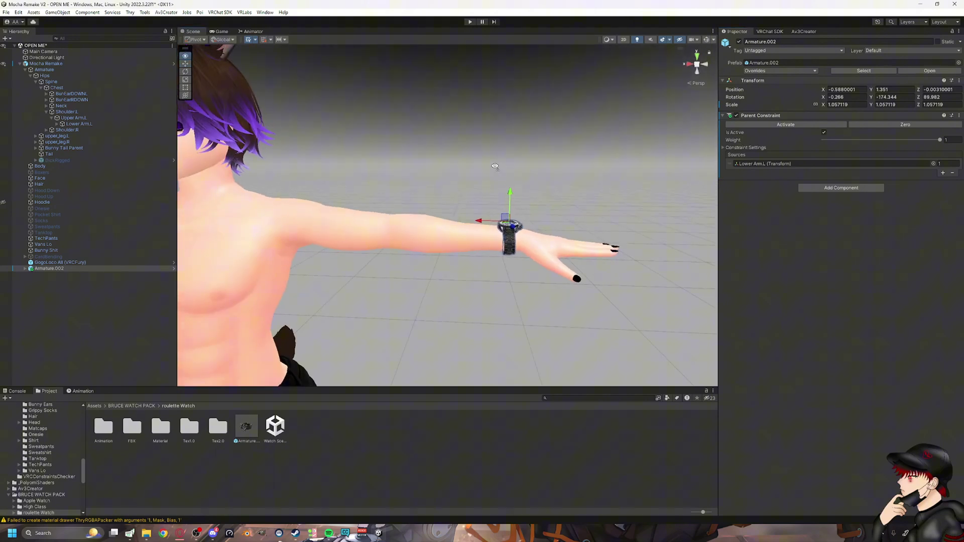
{"action": "key", "text": "f"}
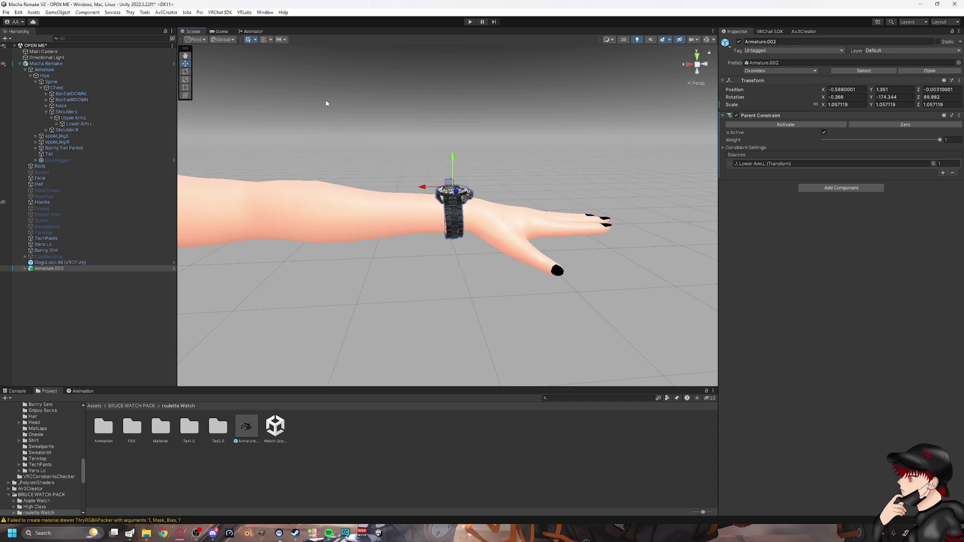
Select Mocha Remake and open its Mocha FX controller in the Animator.
{"action": "left_click", "coordinate": [26, 70]}
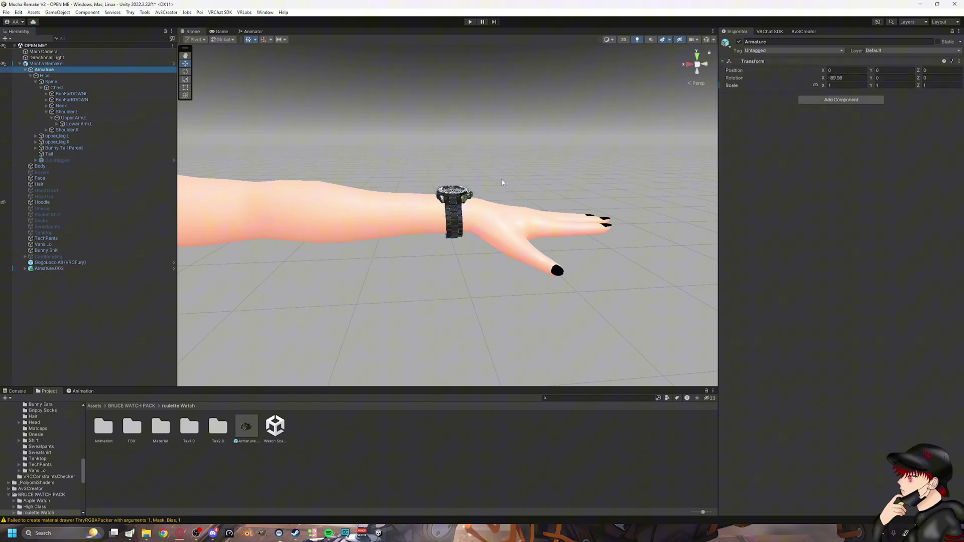
{"action": "left_click", "coordinate": [24, 70]}
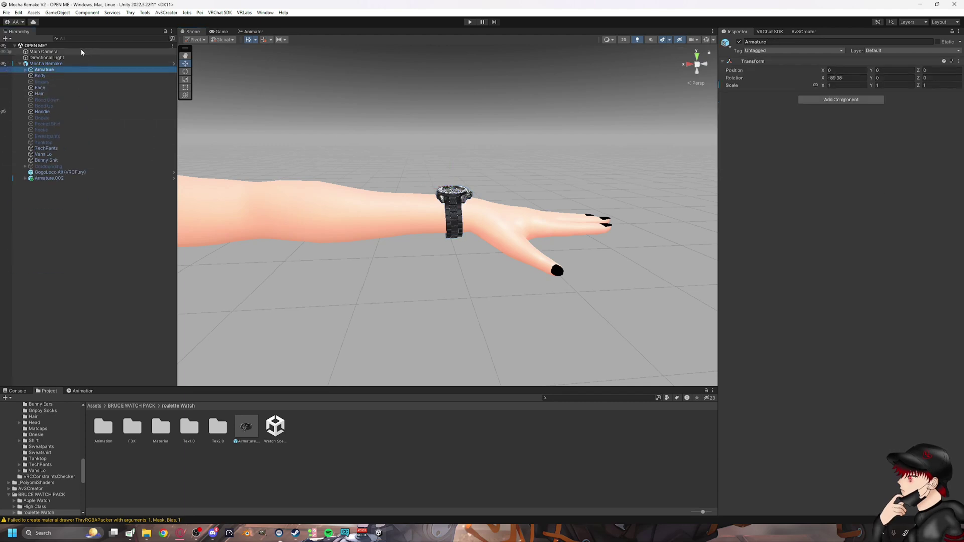
{"action": "left_click", "coordinate": [75, 64]}
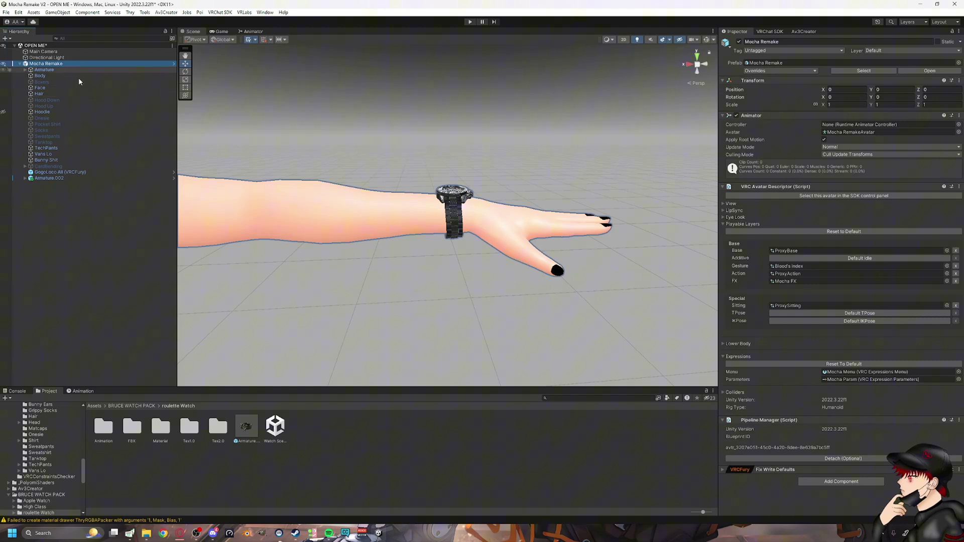
{"action": "left_click", "coordinate": [809, 281]}
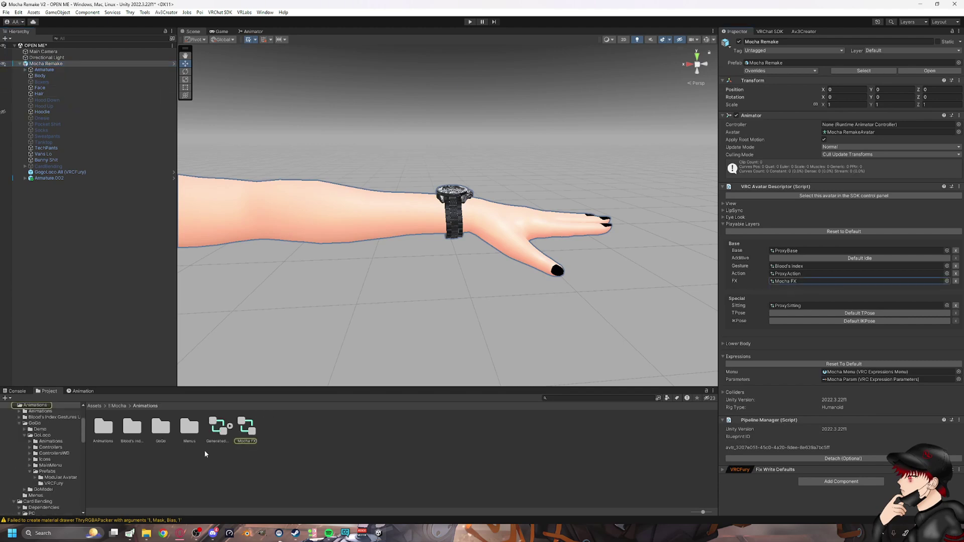
{"action": "double_click", "coordinate": [247, 428]}
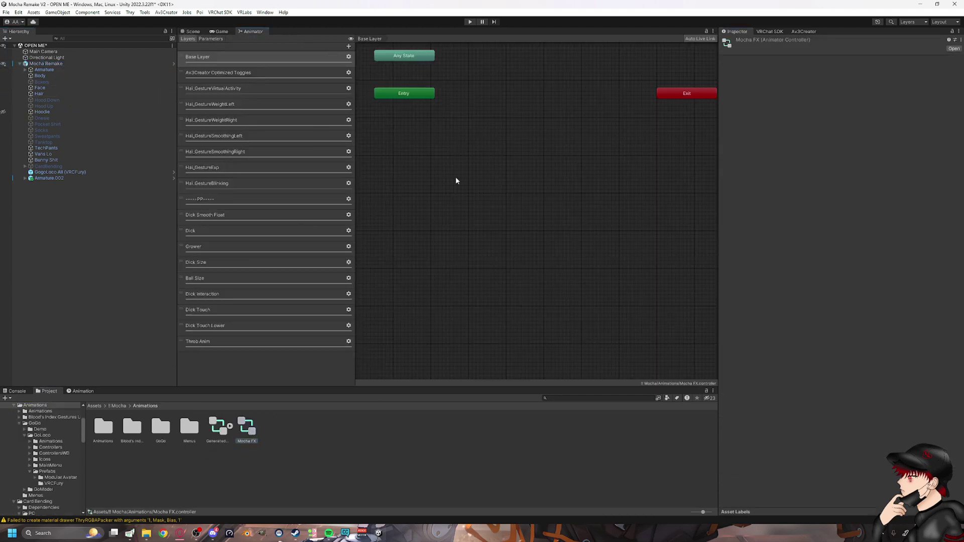
{"action": "middle_click_drag", "start_coordinate": [483, 118], "coordinate": [495, 321]}
{"action": "scroll", "coordinate": [505, 266], "scroll_direction": "down", "scroll_amount": 3}
{"action": "middle_click_drag", "start_coordinate": [505, 266], "coordinate": [429, 179]}
{"action": "scroll", "coordinate": [465, 225], "scroll_direction": "up", "scroll_amount": 2}
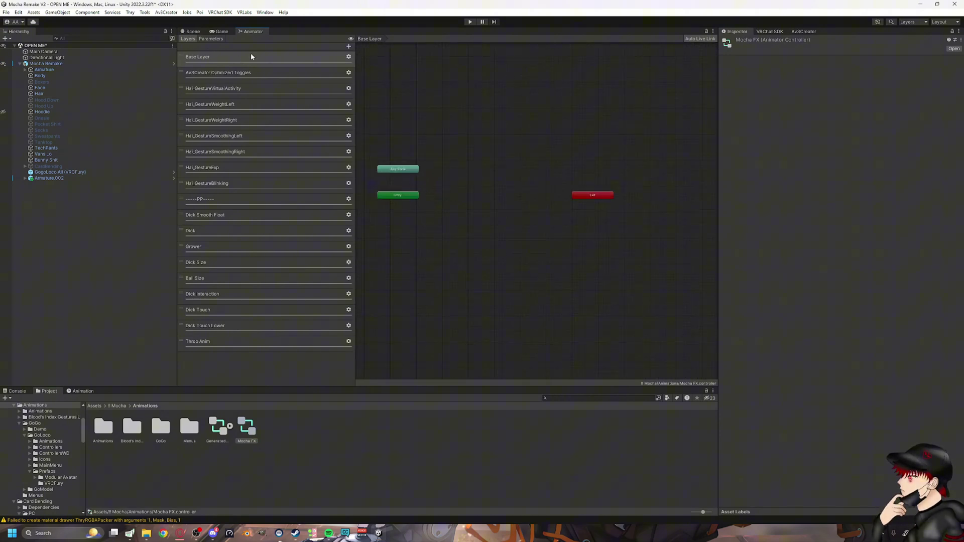
Open BRUCE WATCH PACK > roulette Watch > Animation in the Project panel.
{"action": "left_click", "coordinate": [95, 406]}
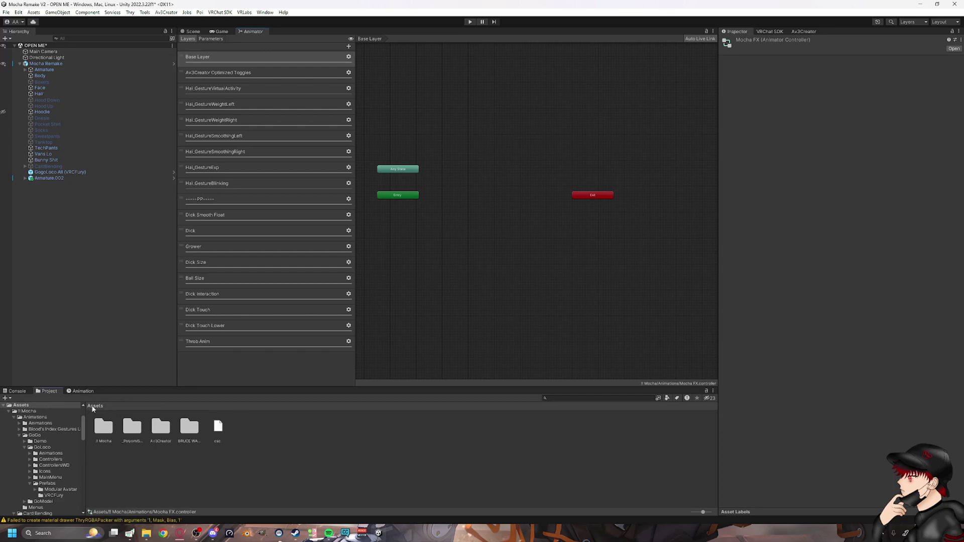
{"action": "double_click", "coordinate": [189, 427]}
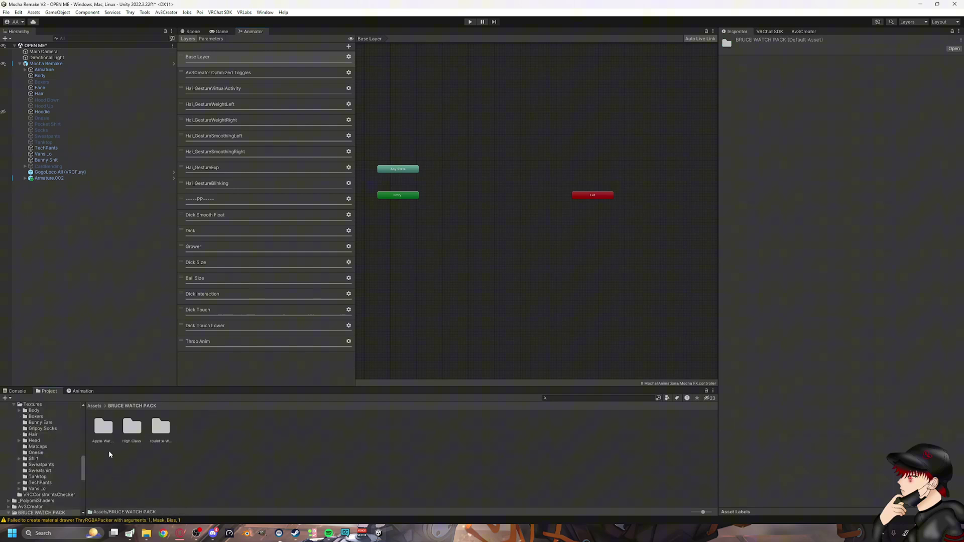
{"action": "double_click", "coordinate": [161, 427]}
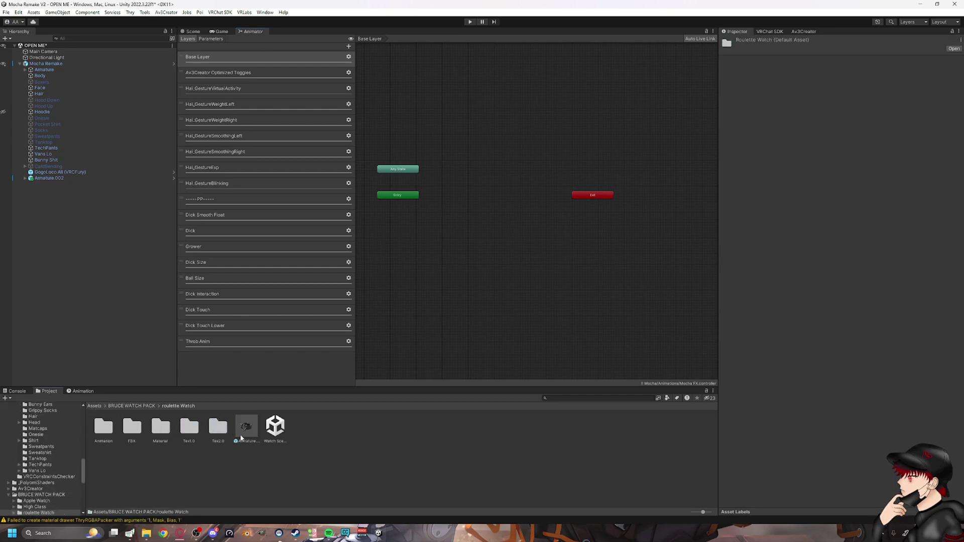
{"action": "double_click", "coordinate": [103, 428]}
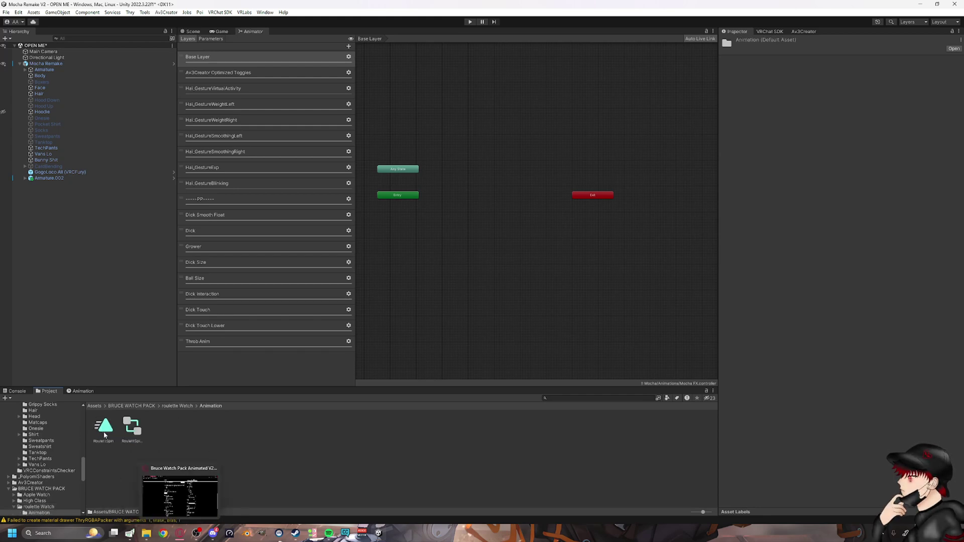
Add 'New Layer' to Mocha FX with weight 1 and place the RoulettSpin clip as its state.
{"action": "left_click_drag", "start_coordinate": [105, 435], "coordinate": [473, 185]}
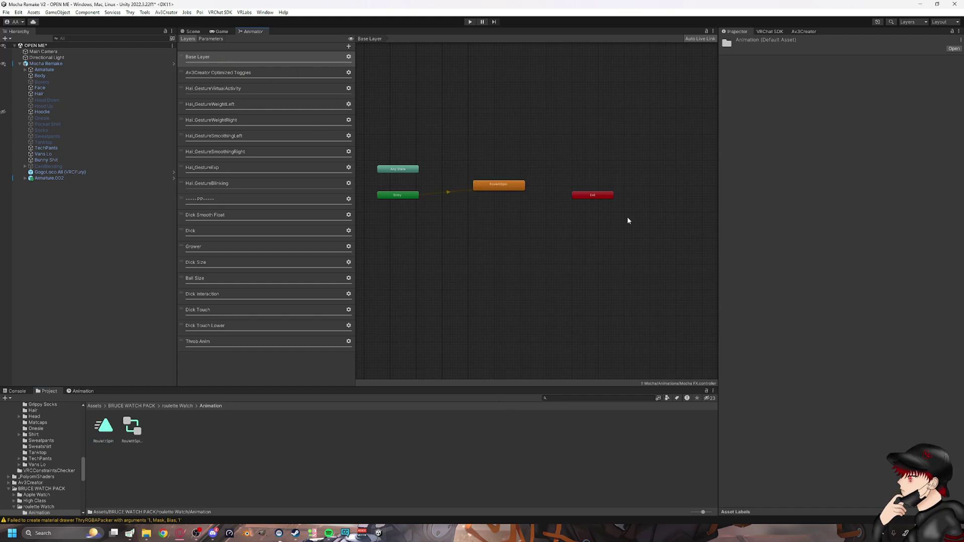
{"action": "left_click", "coordinate": [348, 47]}
{"action": "key", "text": "Return"}
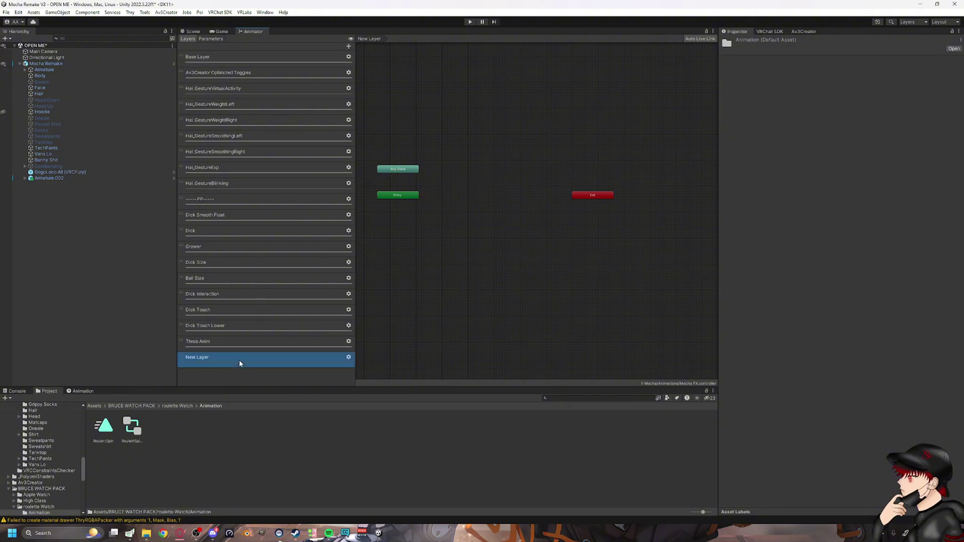
{"action": "left_click", "coordinate": [349, 361]}
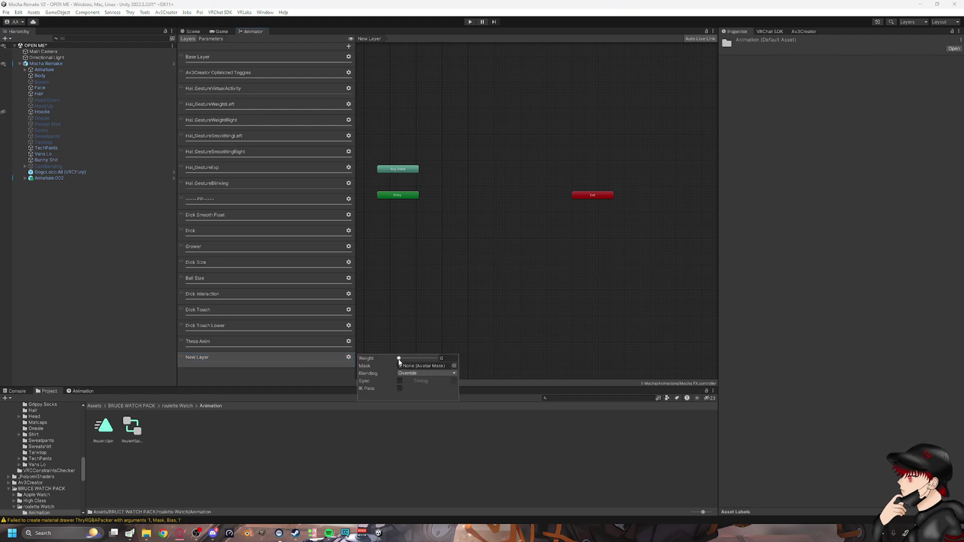
{"action": "left_click_drag", "start_coordinate": [400, 359], "coordinate": [491, 359]}
{"action": "left_click", "coordinate": [418, 327]}
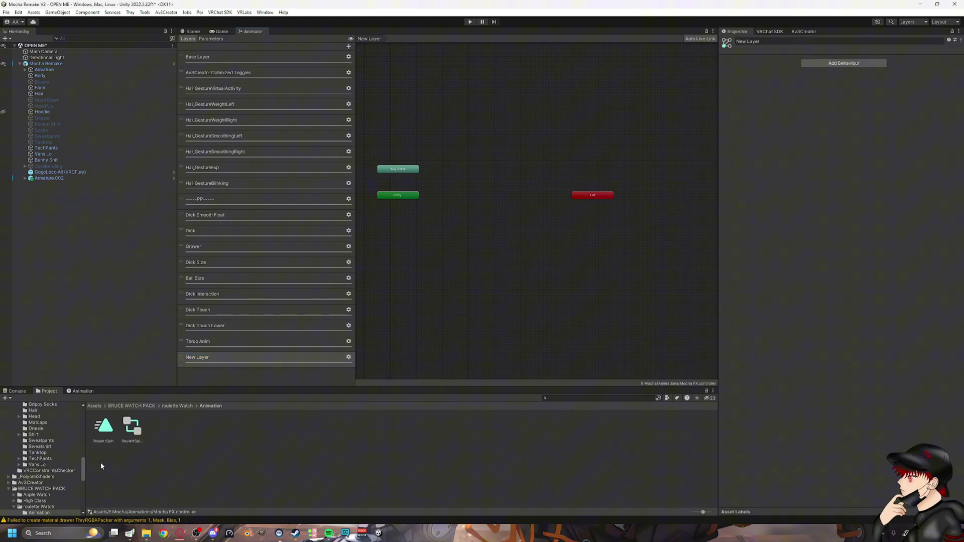
{"action": "left_click", "coordinate": [249, 357]}
{"action": "middle_click_drag", "start_coordinate": [450, 265], "coordinate": [452, 222]}
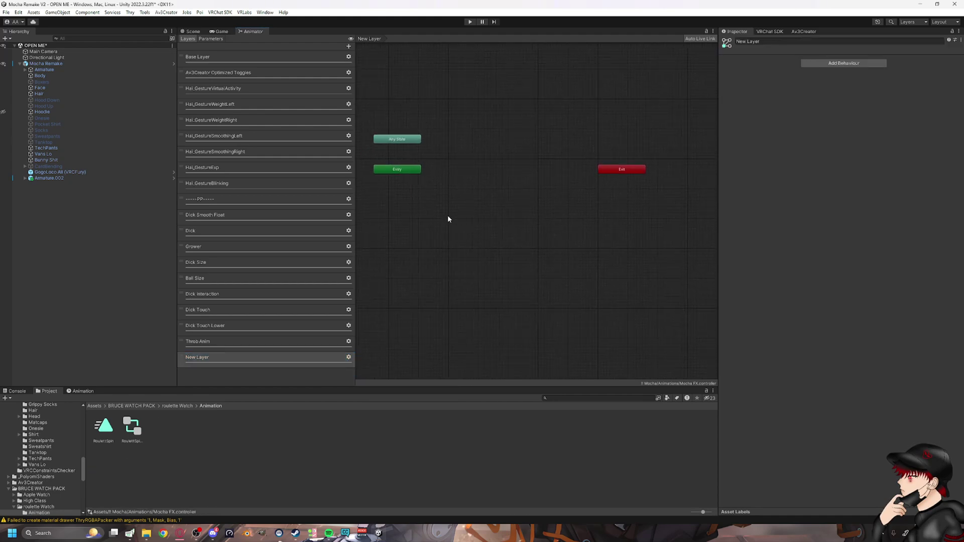
{"action": "scroll", "coordinate": [452, 221], "scroll_direction": "up", "scroll_amount": 1}
{"action": "left_click_drag", "start_coordinate": [485, 197], "coordinate": [485, 199]}
Select Mocha Remake in the Scene and add Lyuma Av 3 Emulator via an 'ly' search.
{"action": "left_click", "coordinate": [113, 65]}
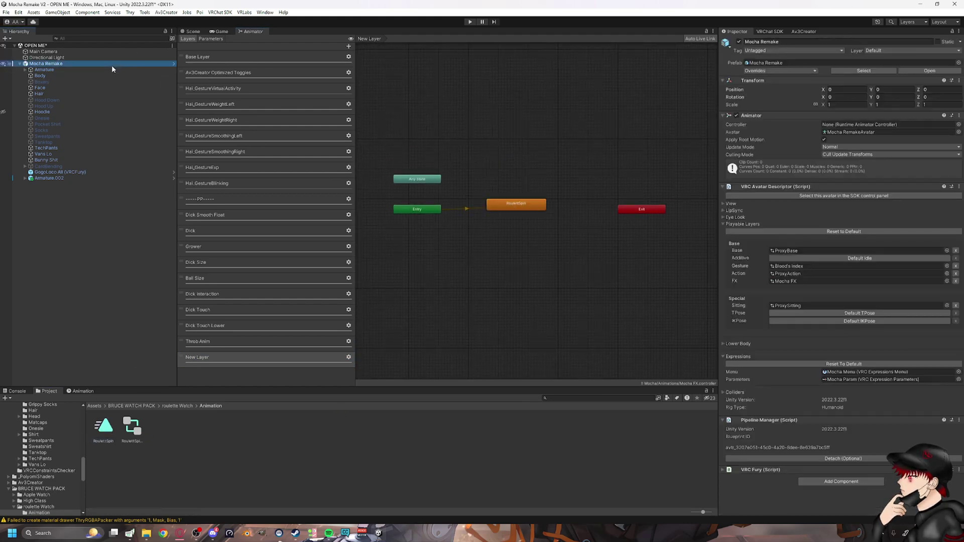
{"action": "left_click", "coordinate": [185, 32]}
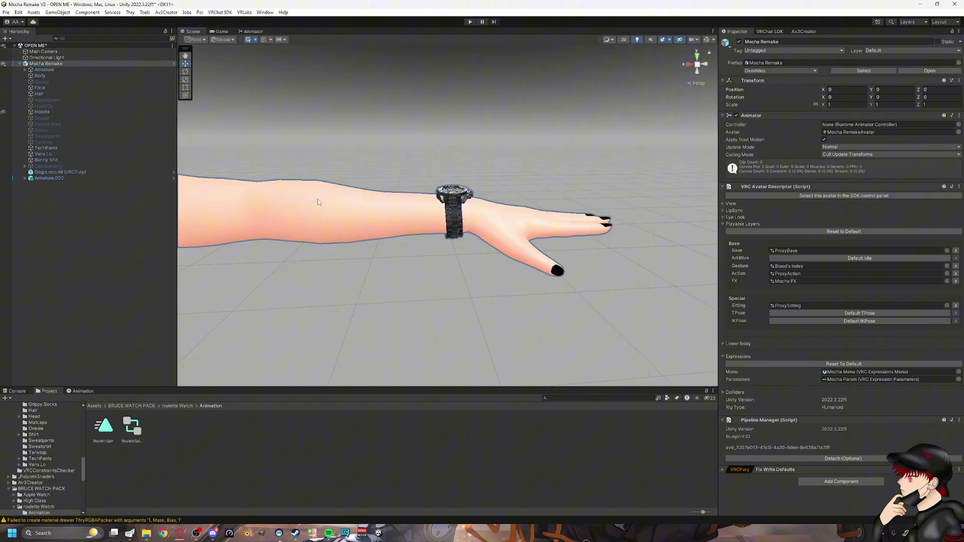
{"action": "key", "text": "f"}
{"action": "scroll", "coordinate": [454, 157], "scroll_direction": "up", "scroll_amount": 6}
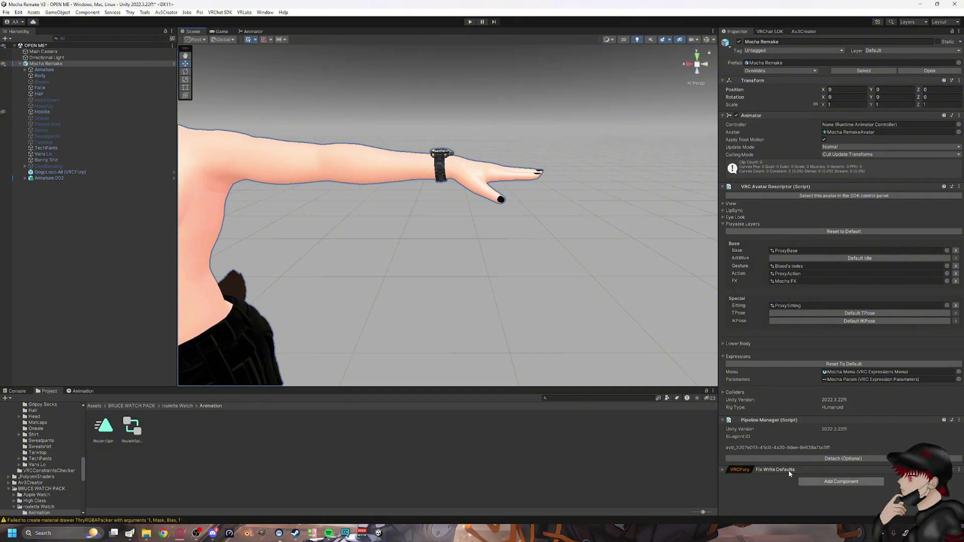
{"action": "left_click", "coordinate": [847, 482]}
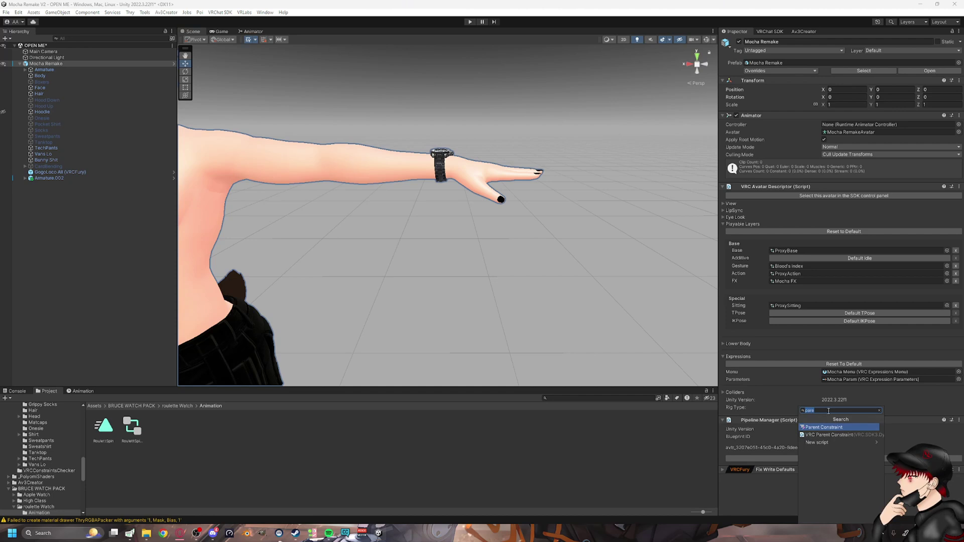
{"action": "type", "text": "ly"}
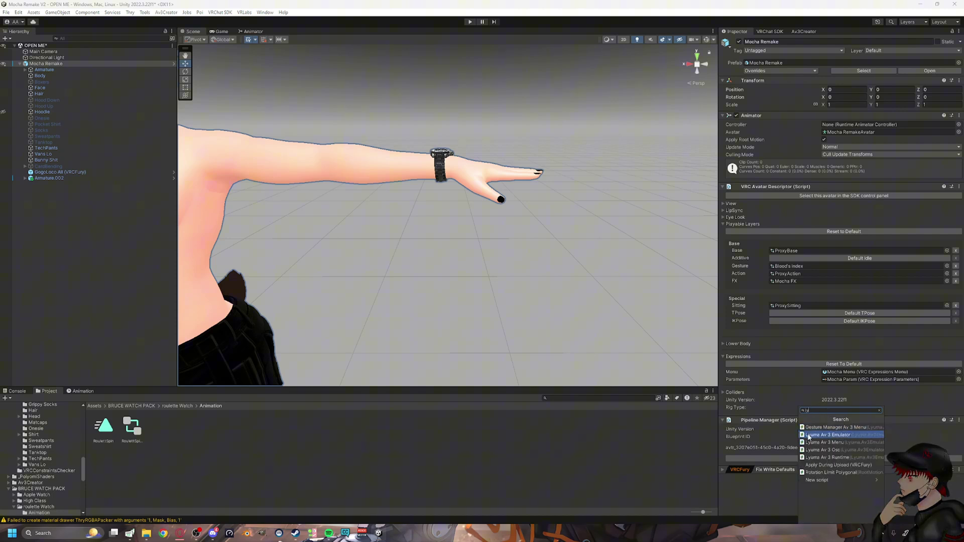
{"action": "left_click", "coordinate": [838, 436]}
{"action": "scroll", "coordinate": [786, 217], "scroll_direction": "down", "scroll_amount": 4}
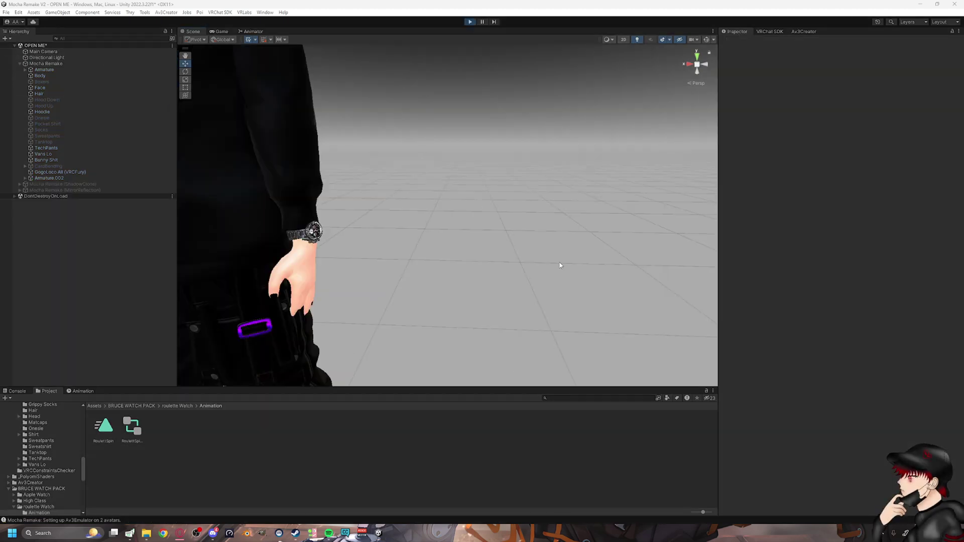
In Play mode, orbit in close on the roulette watch on the left wrist.
{"action": "left_click_drag", "start_coordinate": [557, 263], "coordinate": [493, 209], "text": "alt"}
{"action": "left_click_drag", "start_coordinate": [521, 151], "coordinate": [418, 222], "text": "alt"}
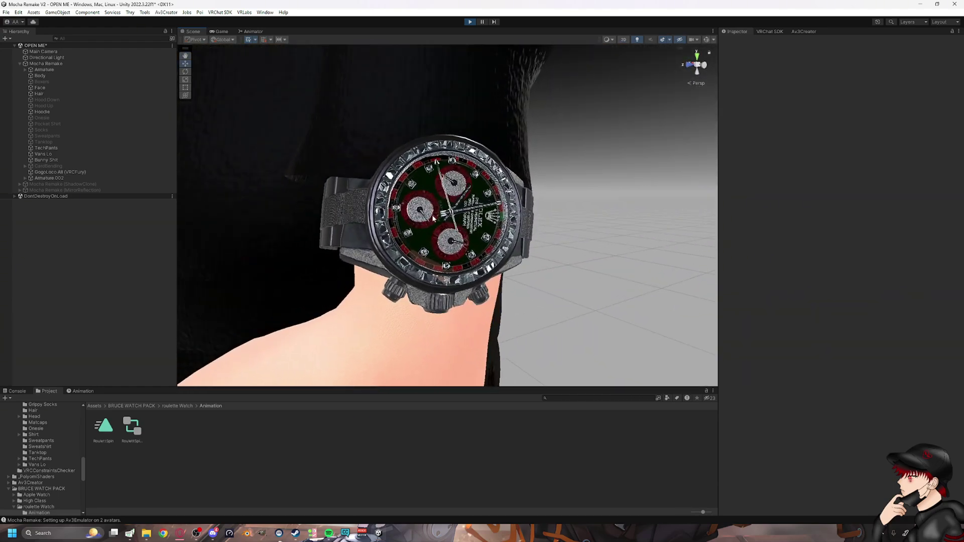